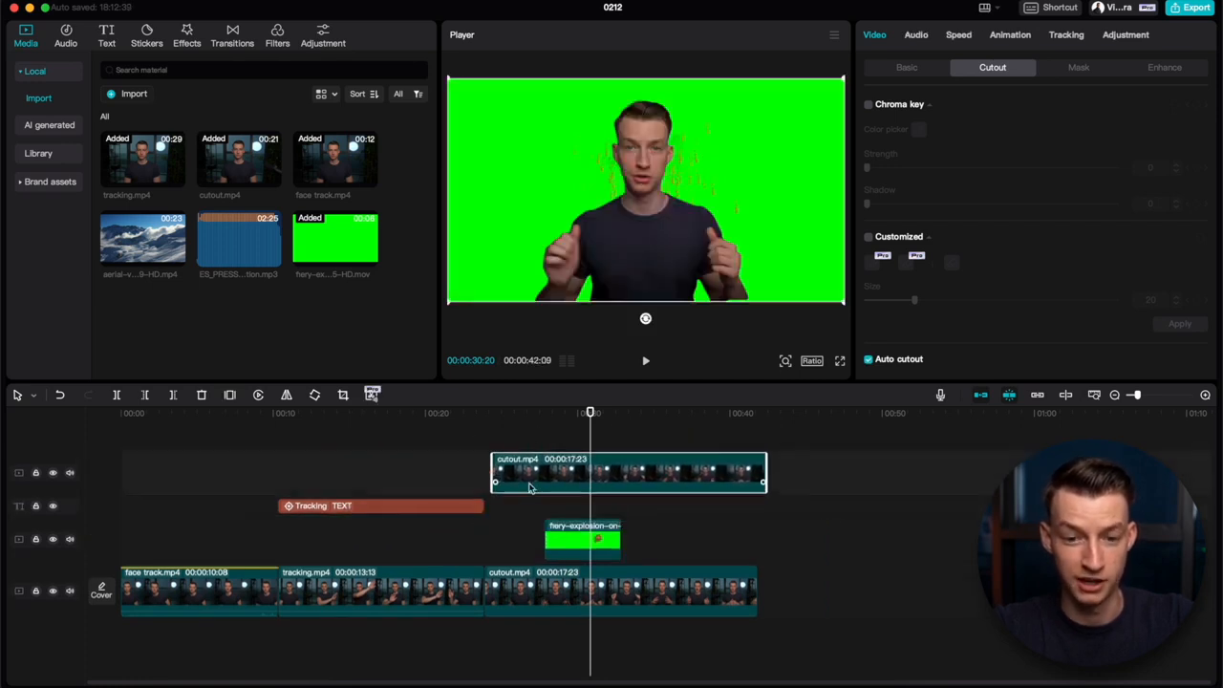
Step: Align the upper cutout.mp4 clip's start with the cutout.mp4 clip on the main track
{"action": "left_click_drag", "start_coordinate": [531, 488], "coordinate": [522, 488]}
{"action": "left_click", "coordinate": [584, 541]}
{"action": "left_click", "coordinate": [592, 472]}
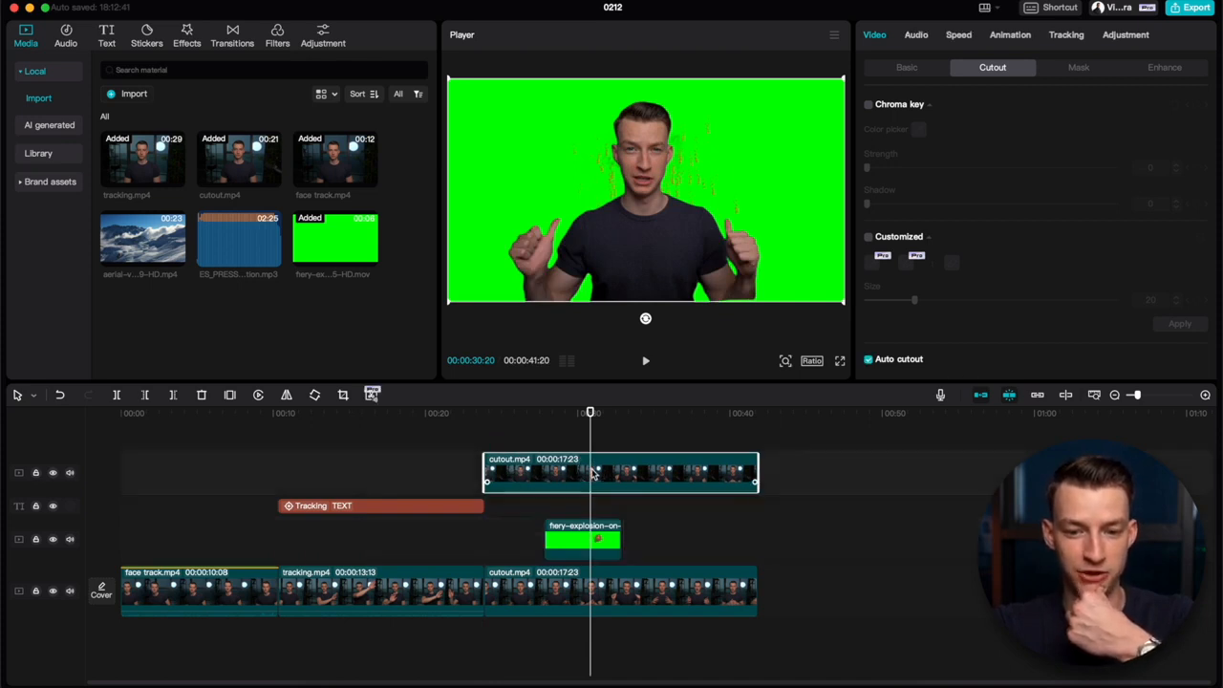
Step: Disable the upper cutout.mp4 clip and the fiery explosion clip to compare the layers, and undo both changes
{"action": "key", "text": "v"}
{"action": "left_click", "coordinate": [580, 528]}
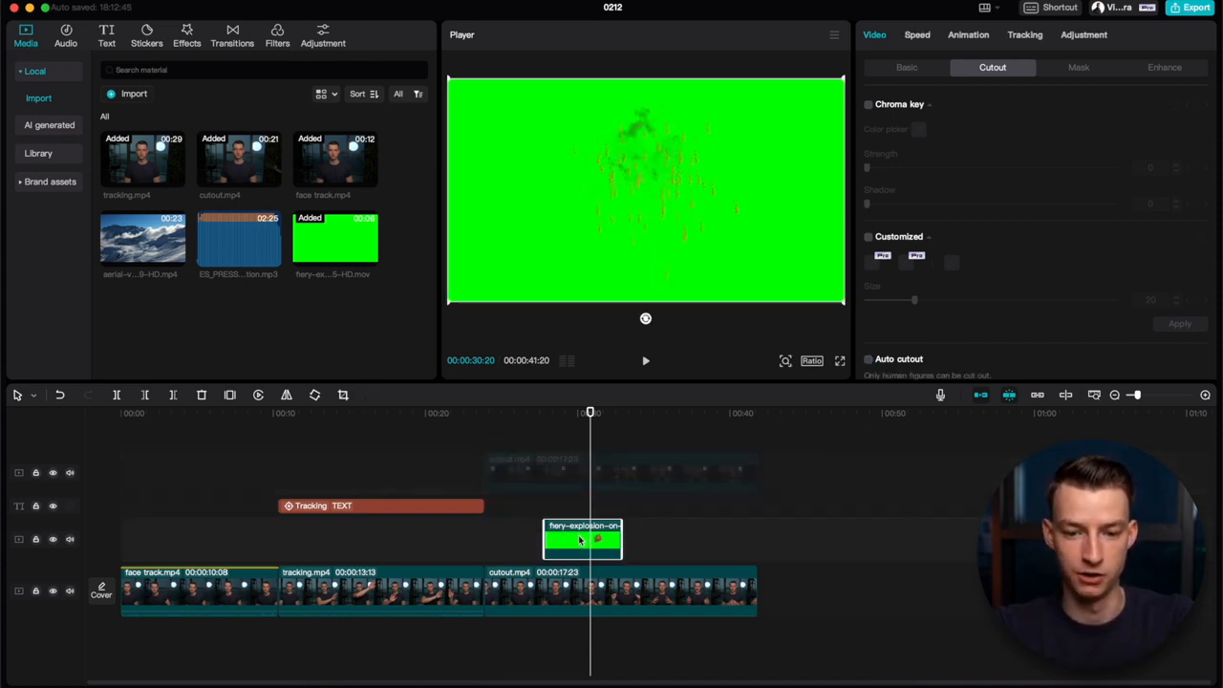
{"action": "key", "text": "v"}
{"action": "key", "text": "super+z"}
{"action": "key", "text": "super+z"}
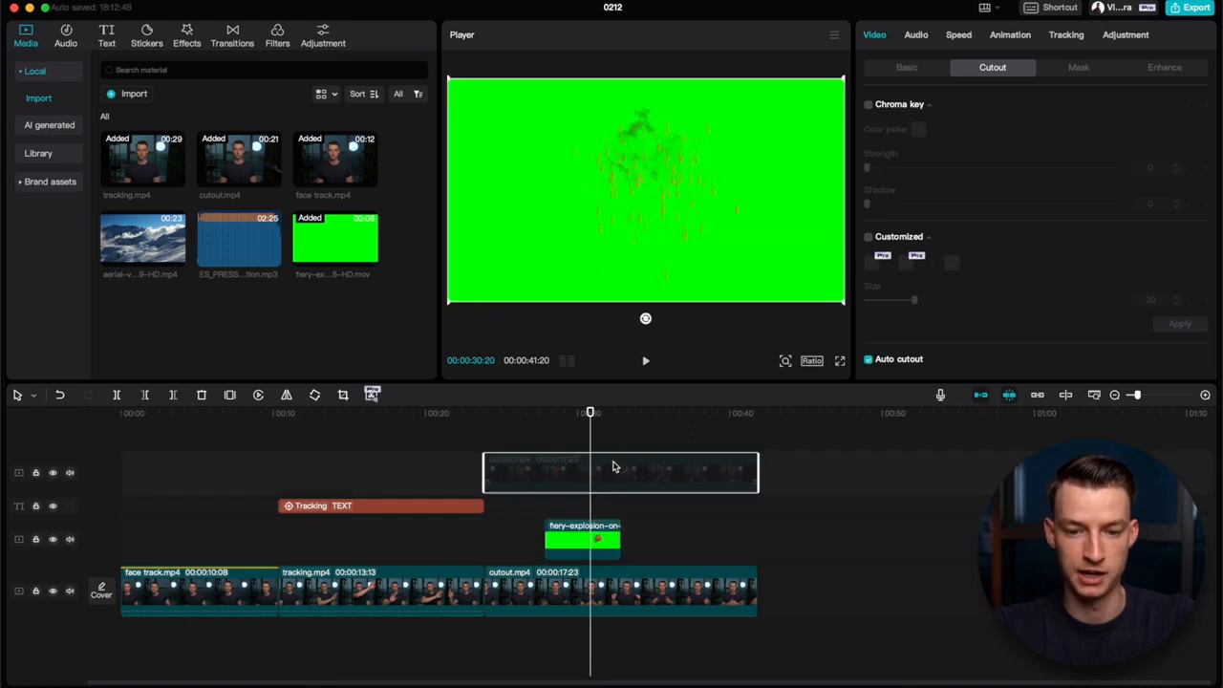
Step: Enable Chroma key on the fiery explosion clip and pick its green background as the key color
{"action": "left_click", "coordinate": [589, 540]}
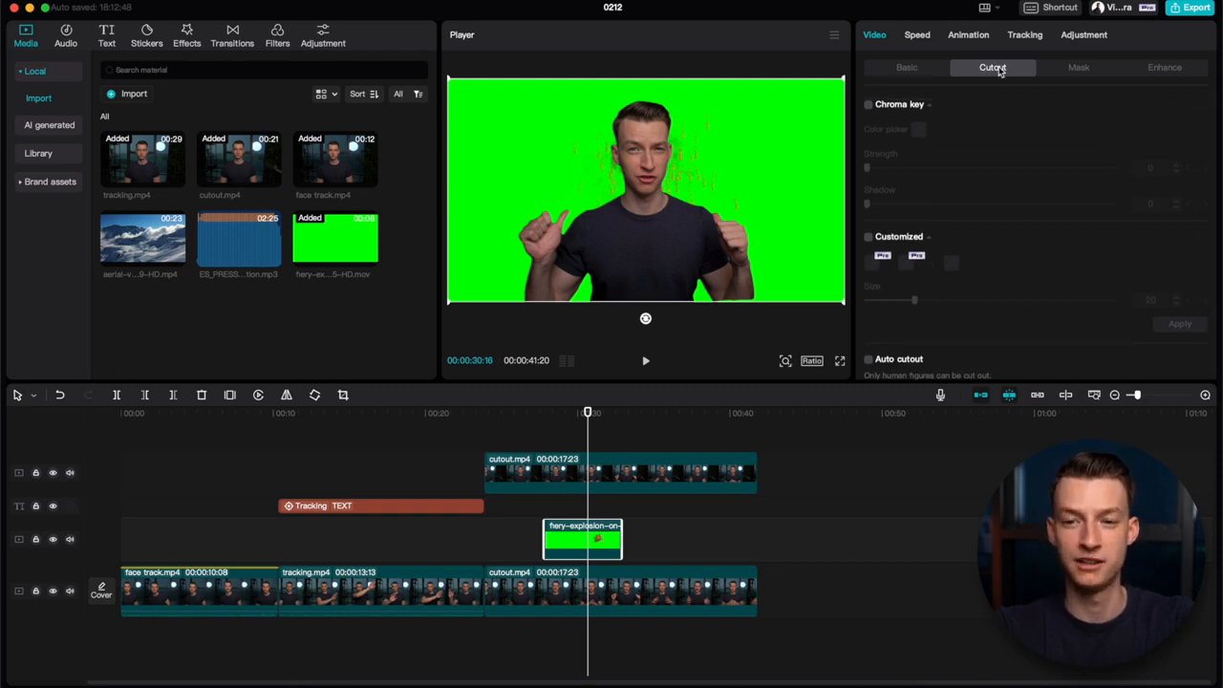
{"action": "left_click", "coordinate": [869, 105]}
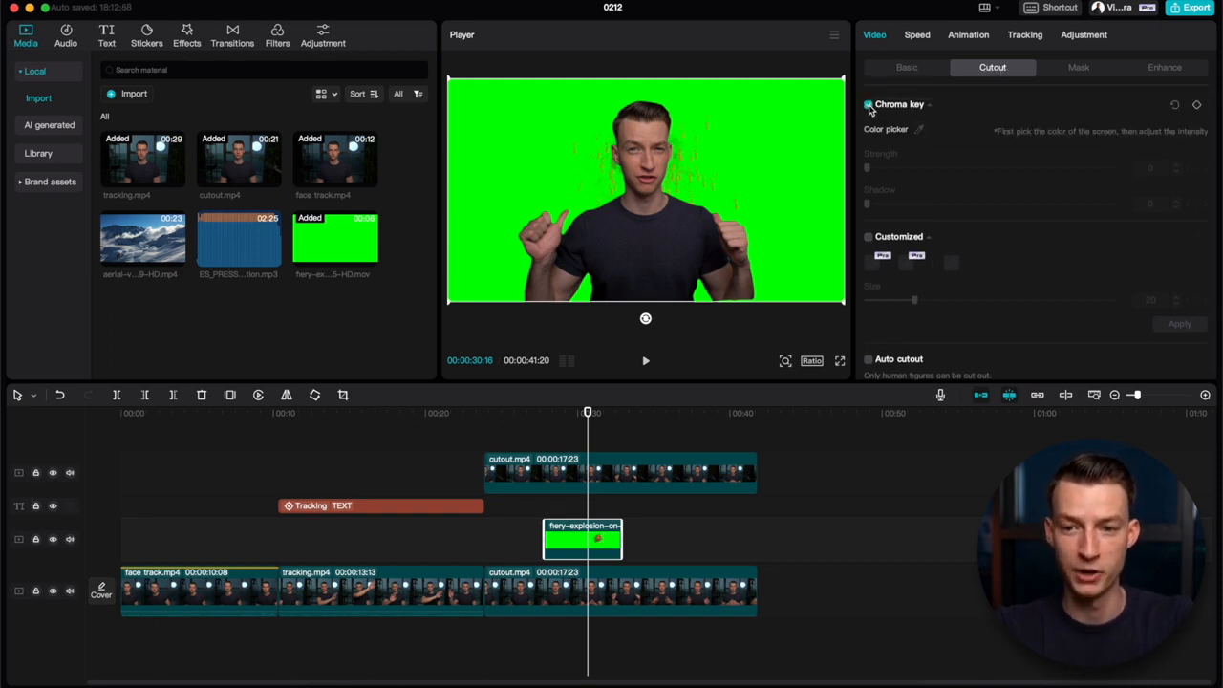
{"action": "left_click", "coordinate": [920, 131]}
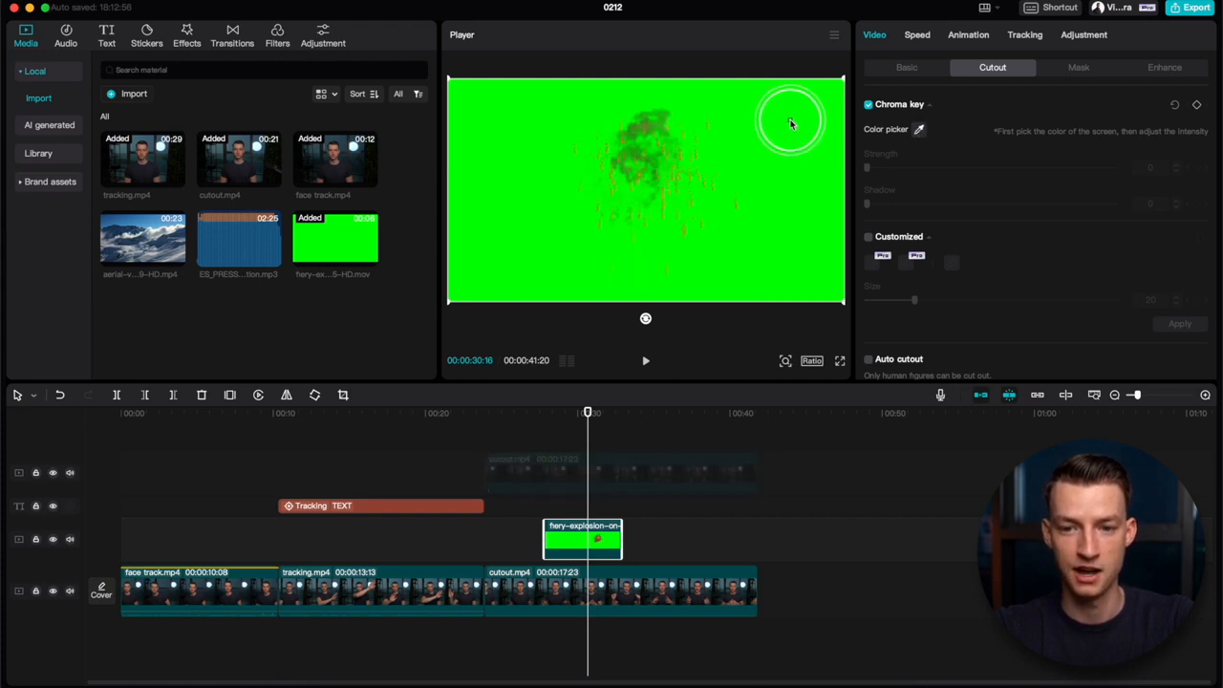
{"action": "left_click", "coordinate": [793, 125]}
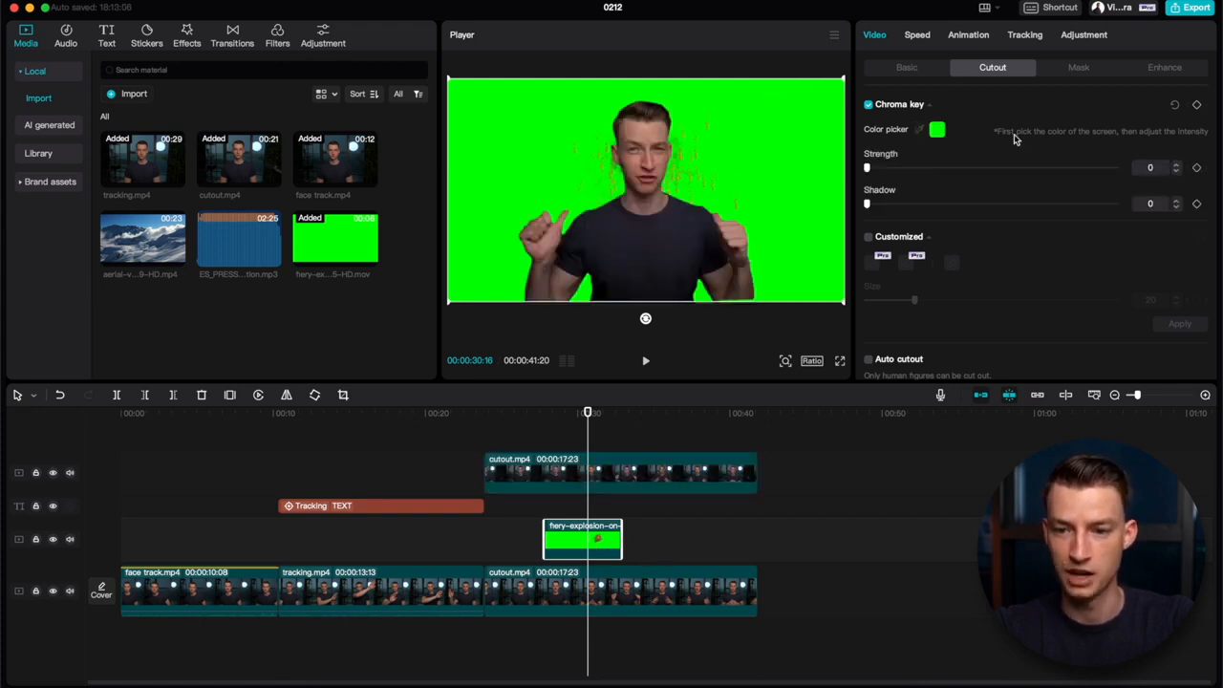
Step: Set the explosion clip's chroma key strength to 96 and shadow to 32, and check the frame at 00:00:29:17
{"action": "left_click_drag", "start_coordinate": [873, 171], "coordinate": [1015, 168]}
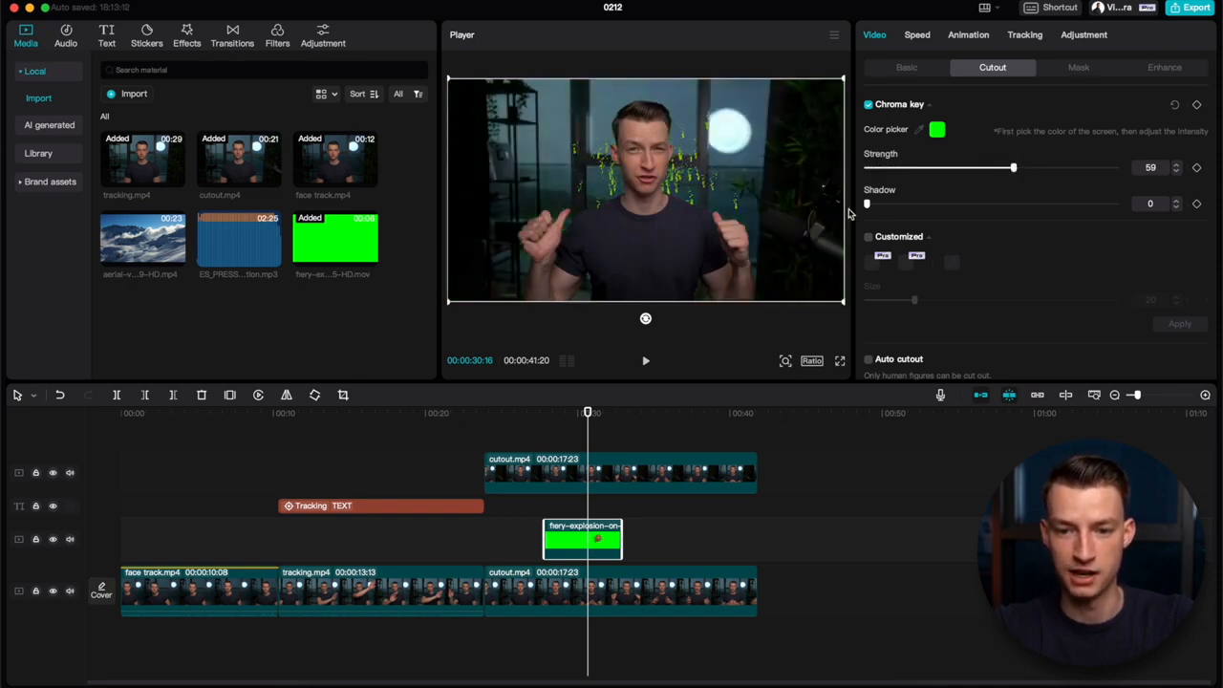
{"action": "left_click_drag", "start_coordinate": [881, 205], "coordinate": [939, 206]}
{"action": "left_click_drag", "start_coordinate": [1020, 170], "coordinate": [1108, 168]}
{"action": "mouse_move", "coordinate": [555, 415]}
{"action": "left_mouse_down"}
{"action": "mouse_move", "coordinate": [543, 415]}
{"action": "mouse_move", "coordinate": [584, 415]}
{"action": "mouse_move", "coordinate": [552, 414]}
{"action": "mouse_move", "coordinate": [573, 421]}
{"action": "left_mouse_up"}
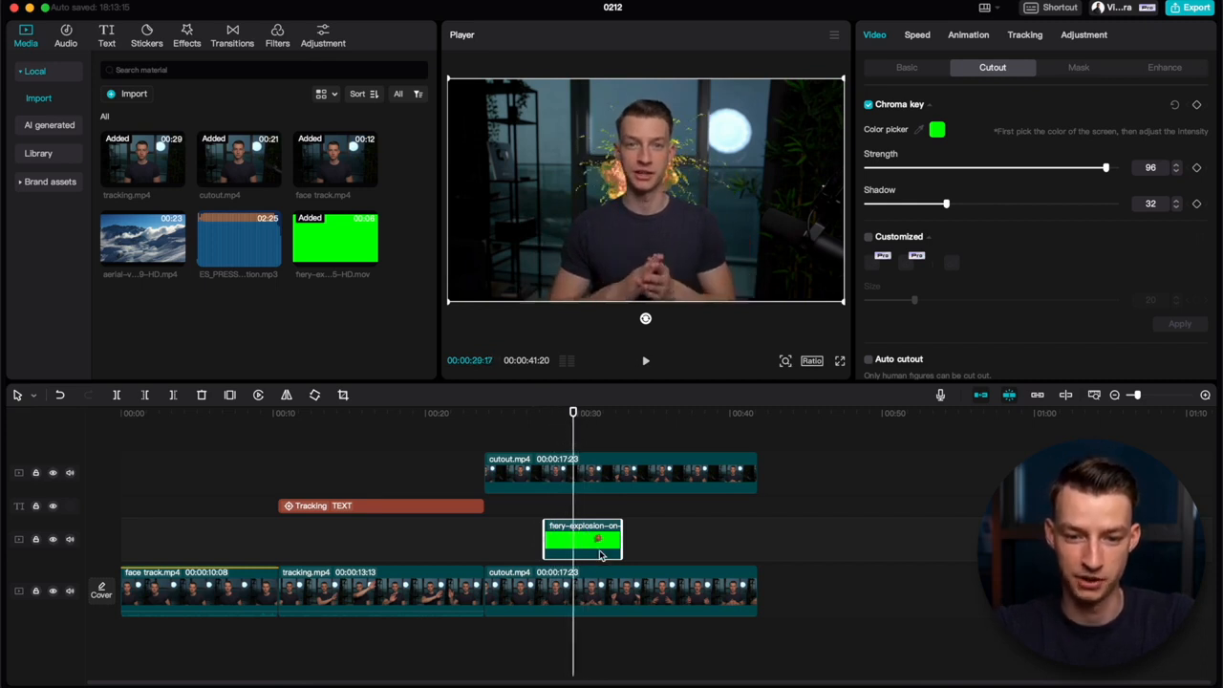
Step: Enlarge the fiery explosion overlay in the player
{"action": "left_click", "coordinate": [600, 555]}
{"action": "left_click", "coordinate": [600, 553]}
{"action": "left_click_drag", "start_coordinate": [844, 81], "coordinate": [981, 4]}
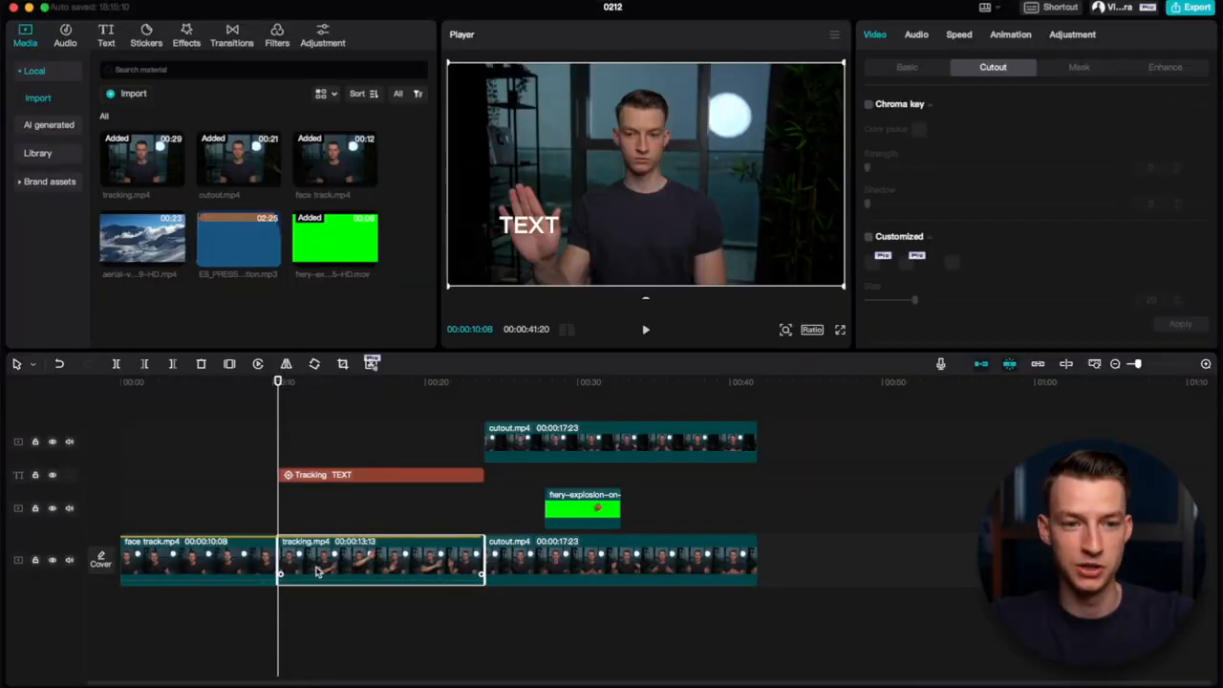
{"action": "left_click", "coordinate": [944, 116]}
{"action": "left_click", "coordinate": [944, 116]}
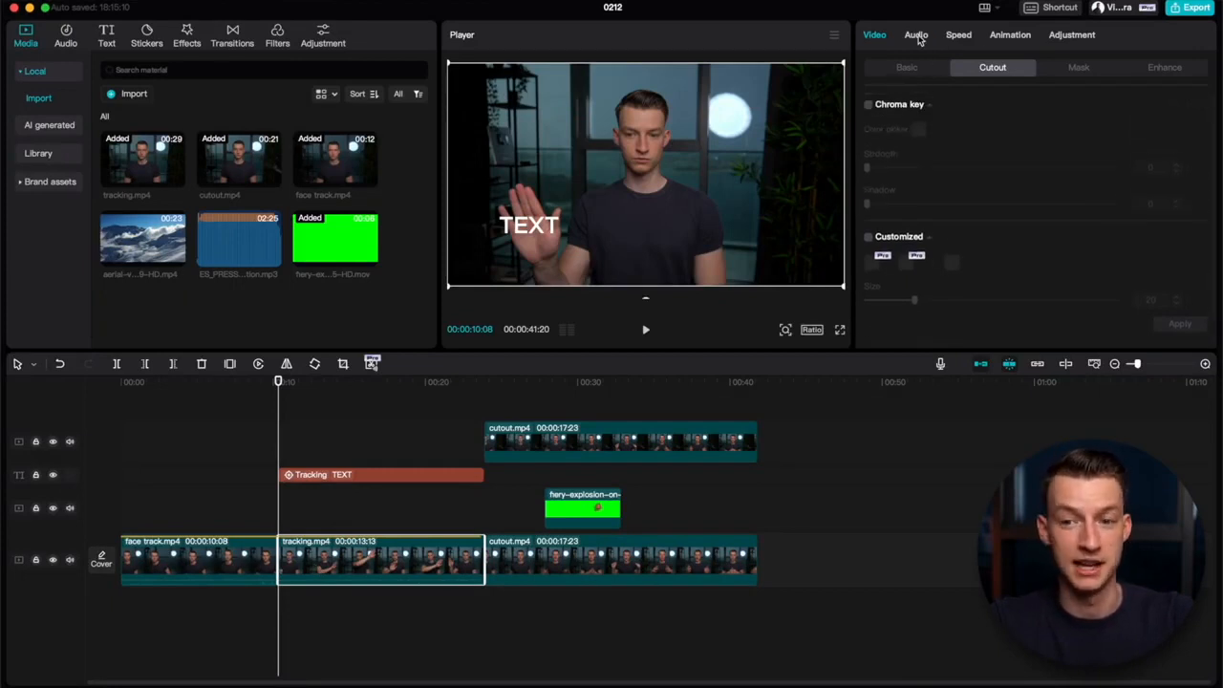
{"action": "left_click", "coordinate": [317, 638]}
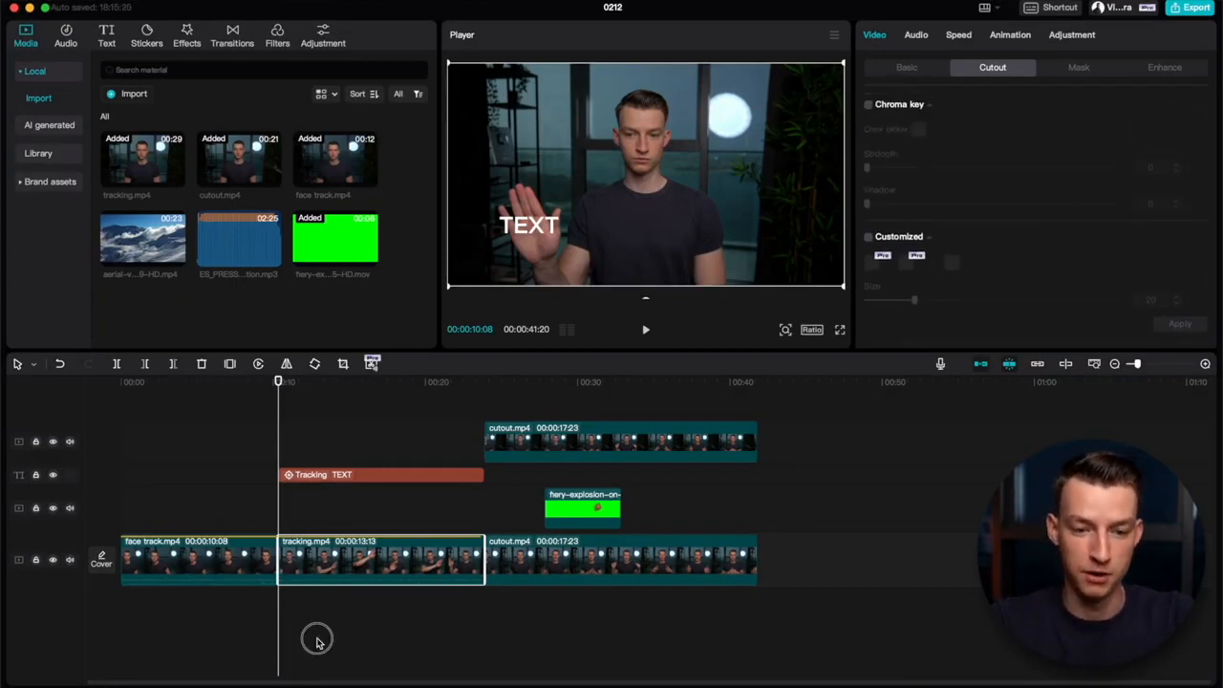
{"action": "left_click", "coordinate": [274, 514]}
{"action": "left_click", "coordinate": [291, 526]}
{"action": "left_click", "coordinate": [285, 516]}
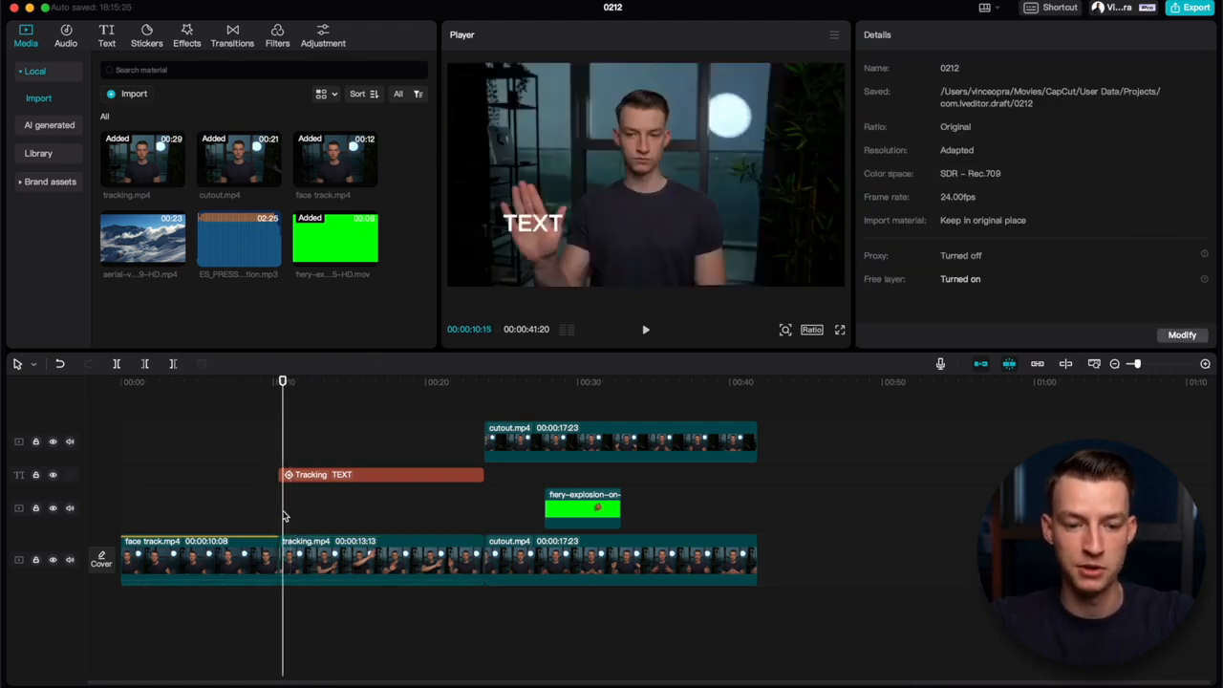
Step: Delete the tracking text above tracking.mp4, keeping the playhead at the clip's start with its basic video settings open
{"action": "left_click", "coordinate": [300, 568]}
{"action": "left_click", "coordinate": [907, 68]}
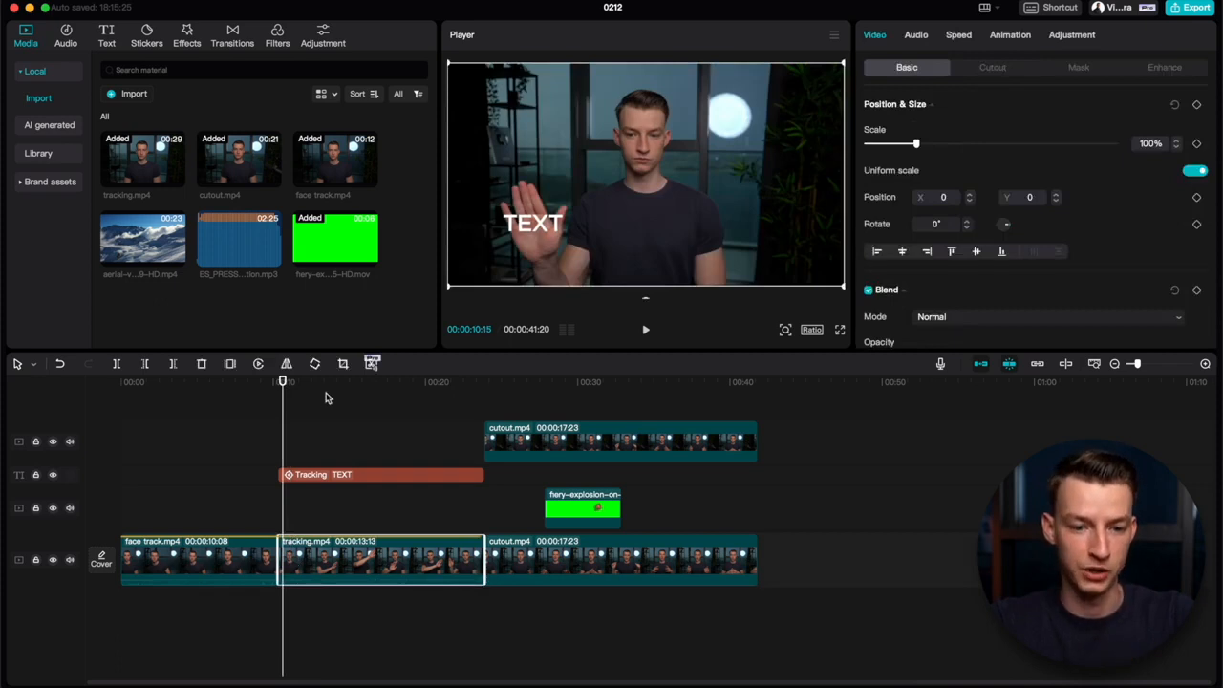
{"action": "left_click_drag", "start_coordinate": [282, 382], "coordinate": [278, 383]}
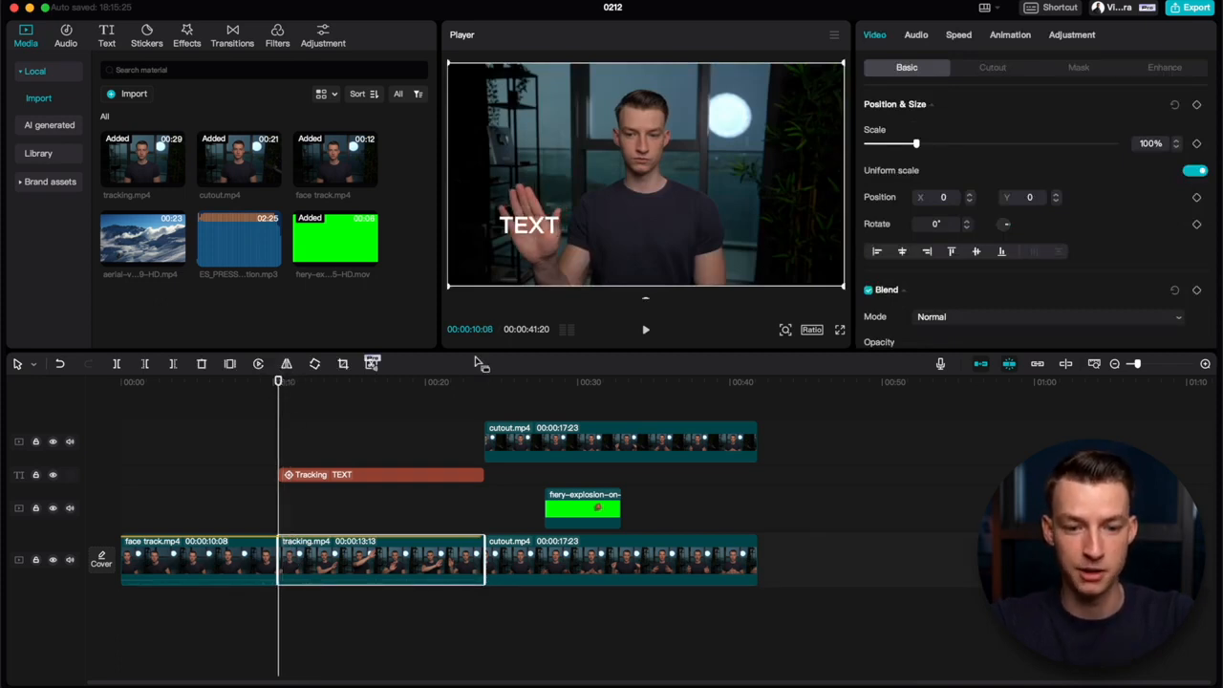
{"action": "left_click", "coordinate": [333, 478]}
{"action": "key", "text": "Delete"}
{"action": "left_click", "coordinate": [315, 532]}
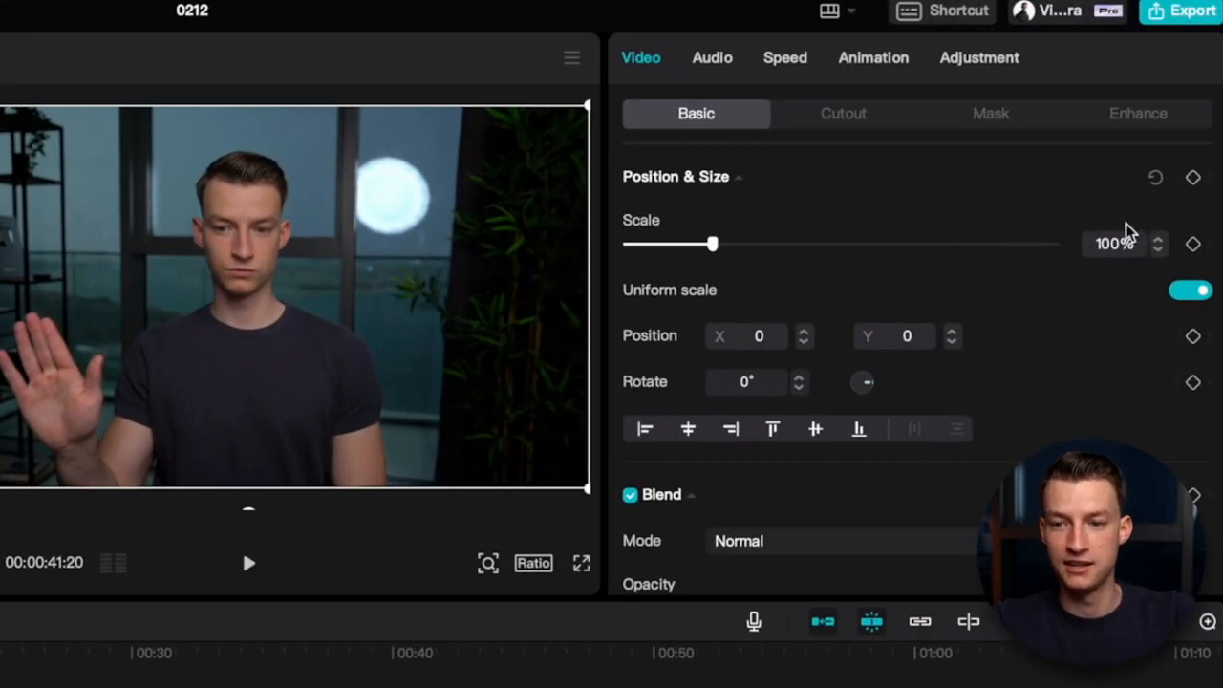
Step: Animate the scale of tracking.mp4 with keyframes from 100% at the clip's start to 125% at 00:00:14:18
{"action": "left_click", "coordinate": [1196, 245]}
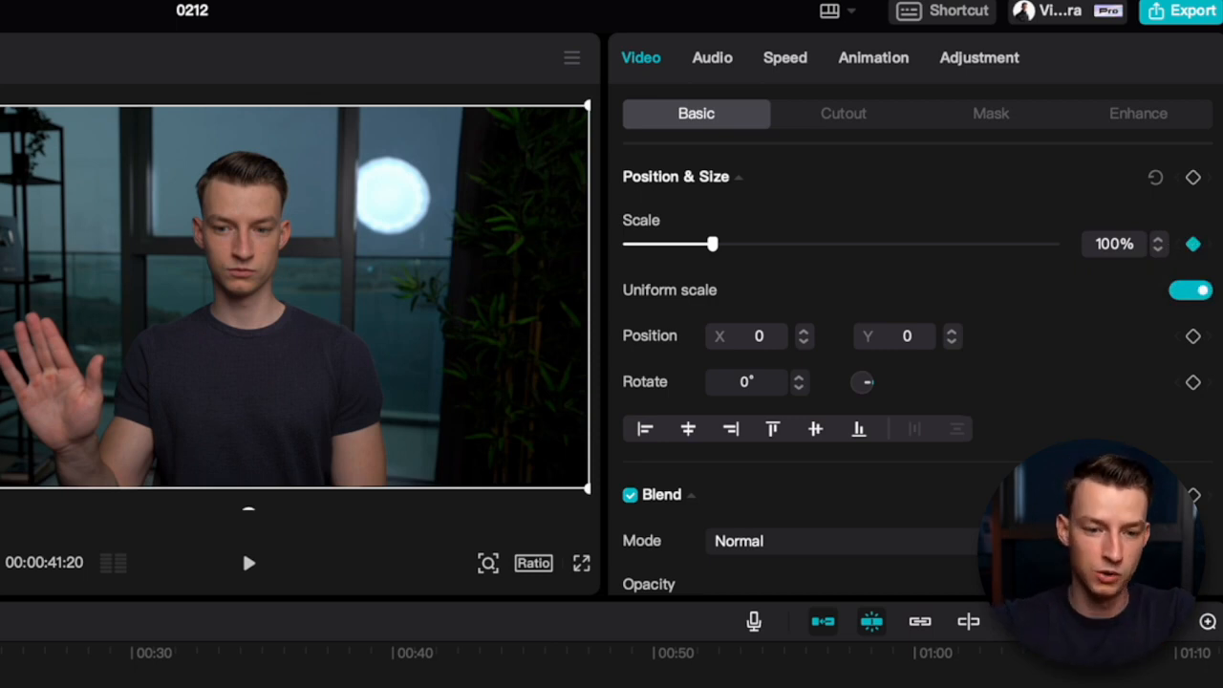
{"action": "key", "text": "Right"}
{"action": "key", "text": "Right"}
{"action": "key", "text": "Right"}
{"action": "key", "text": "Right"}
{"action": "key", "text": "Right"}
{"action": "key", "text": "Right"}
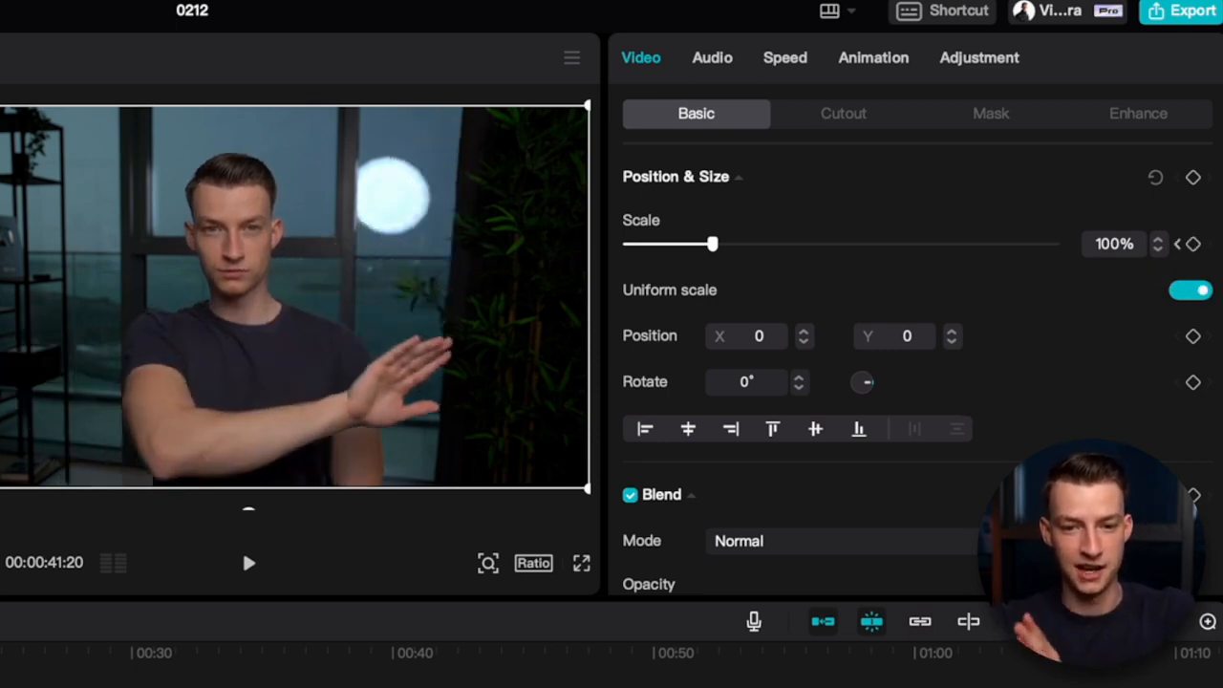
{"action": "left_click_drag", "start_coordinate": [717, 244], "coordinate": [738, 248]}
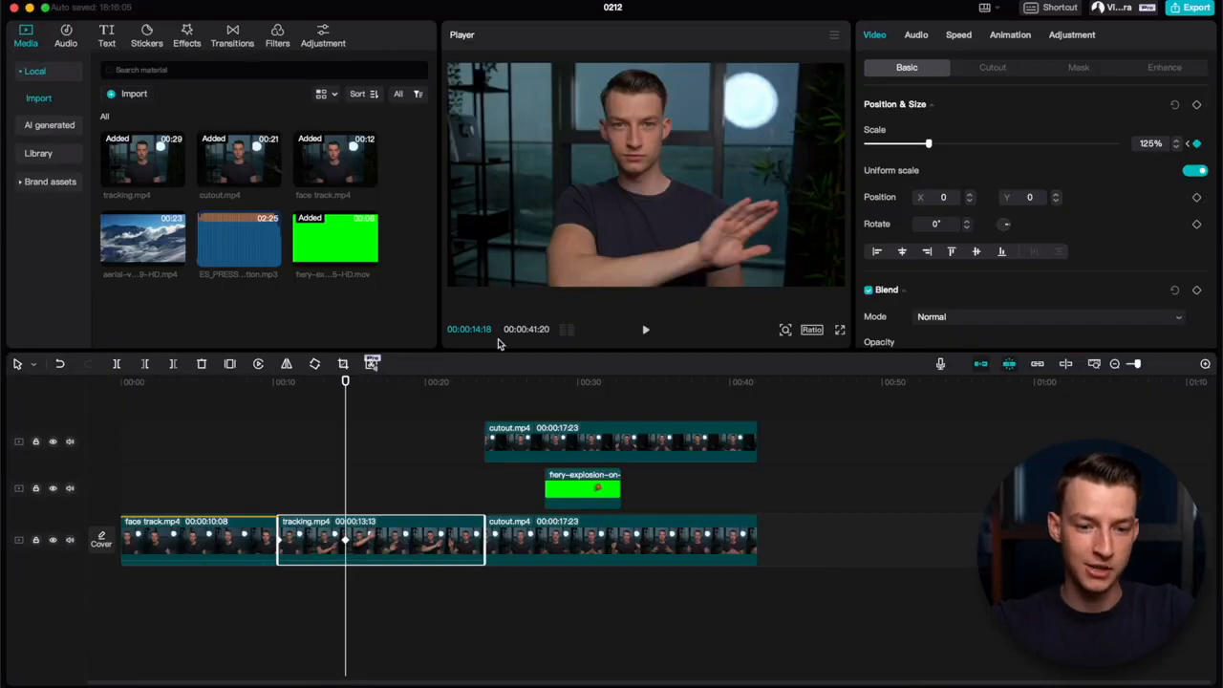
Step: Play back the zoom on tracking.mp4 and undo the scale keyframes
{"action": "left_click", "coordinate": [281, 413]}
{"action": "key", "text": "space"}
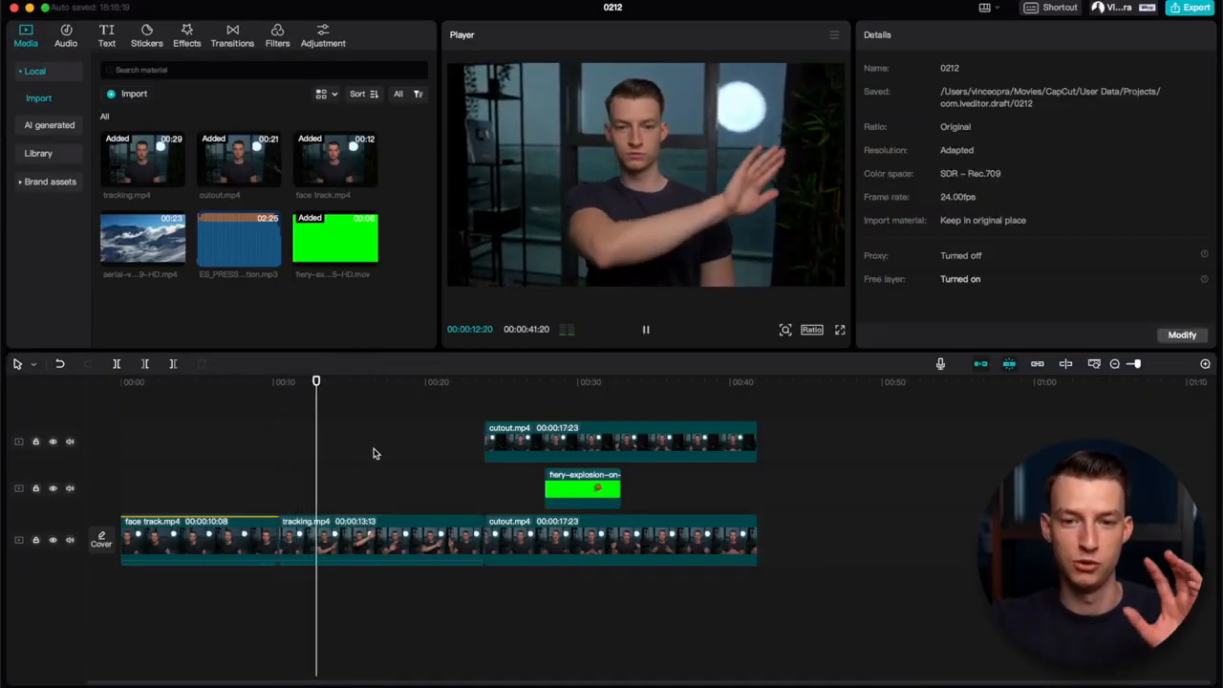
{"action": "key", "text": "space"}
{"action": "left_click_drag", "start_coordinate": [333, 387], "coordinate": [306, 381]}
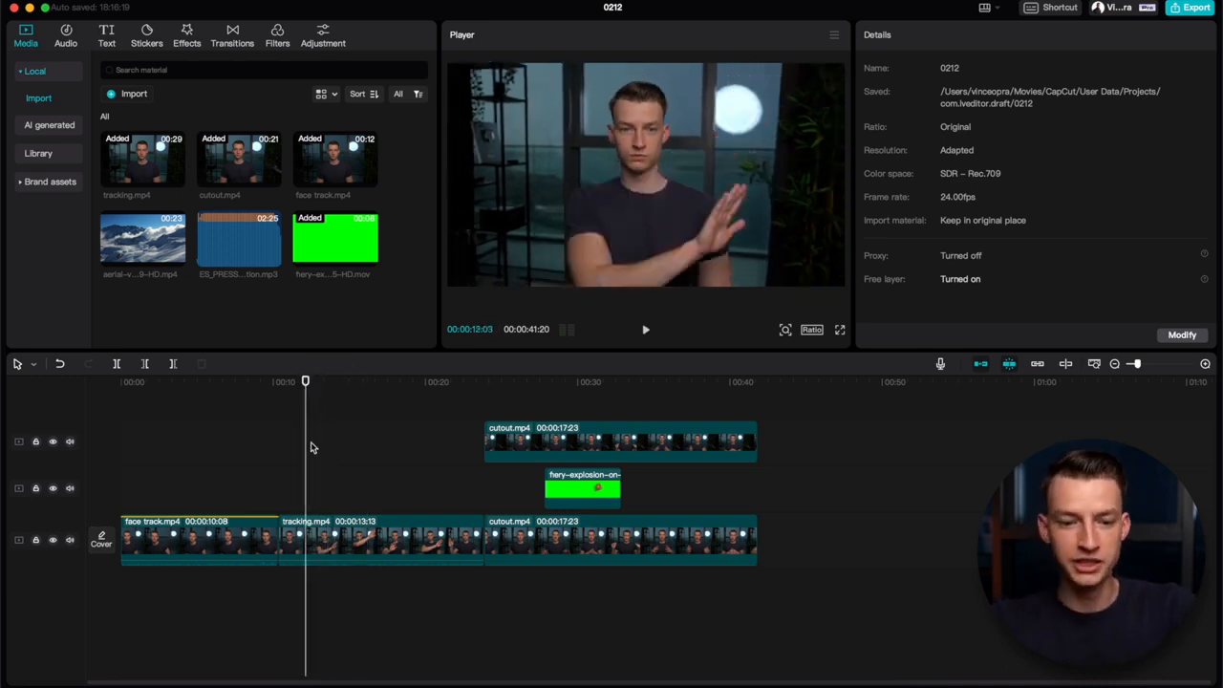
{"action": "key", "text": "super+z"}
Step: Add a rotation keyframe at 0° to tracking.mp4 at 00:00:11:16
{"action": "left_click", "coordinate": [286, 385]}
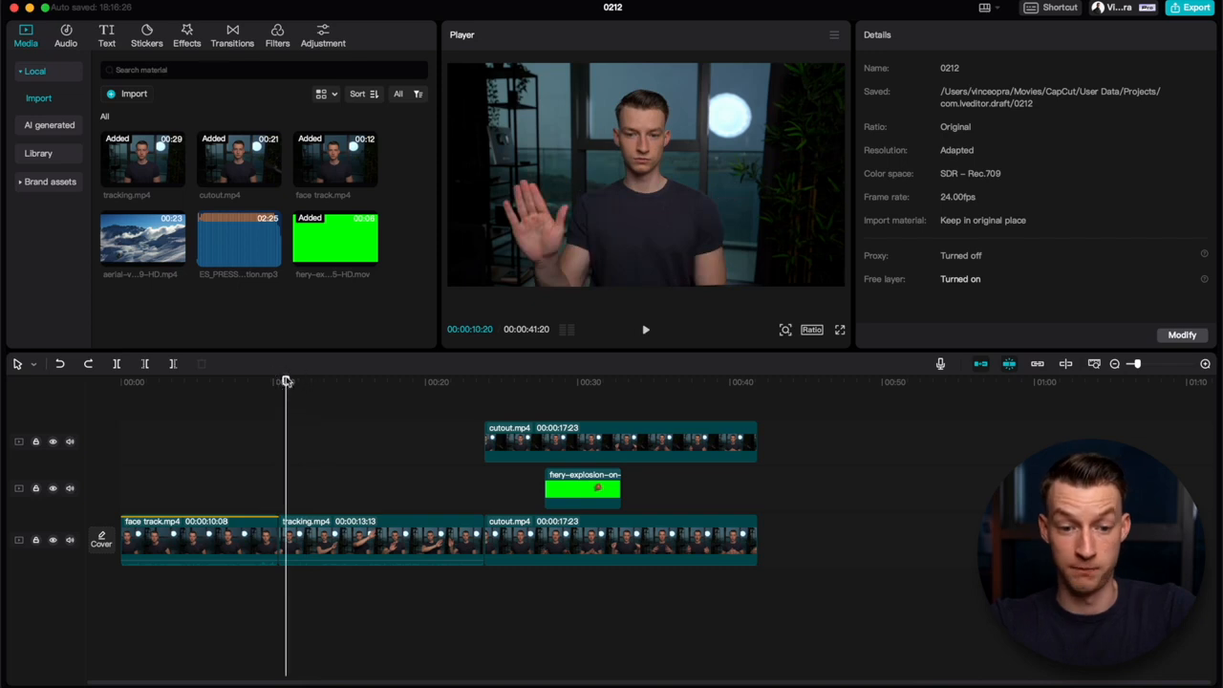
{"action": "left_click", "coordinate": [299, 551]}
{"action": "scroll", "coordinate": [1058, 247], "scroll_direction": "down", "scroll_amount": 2}
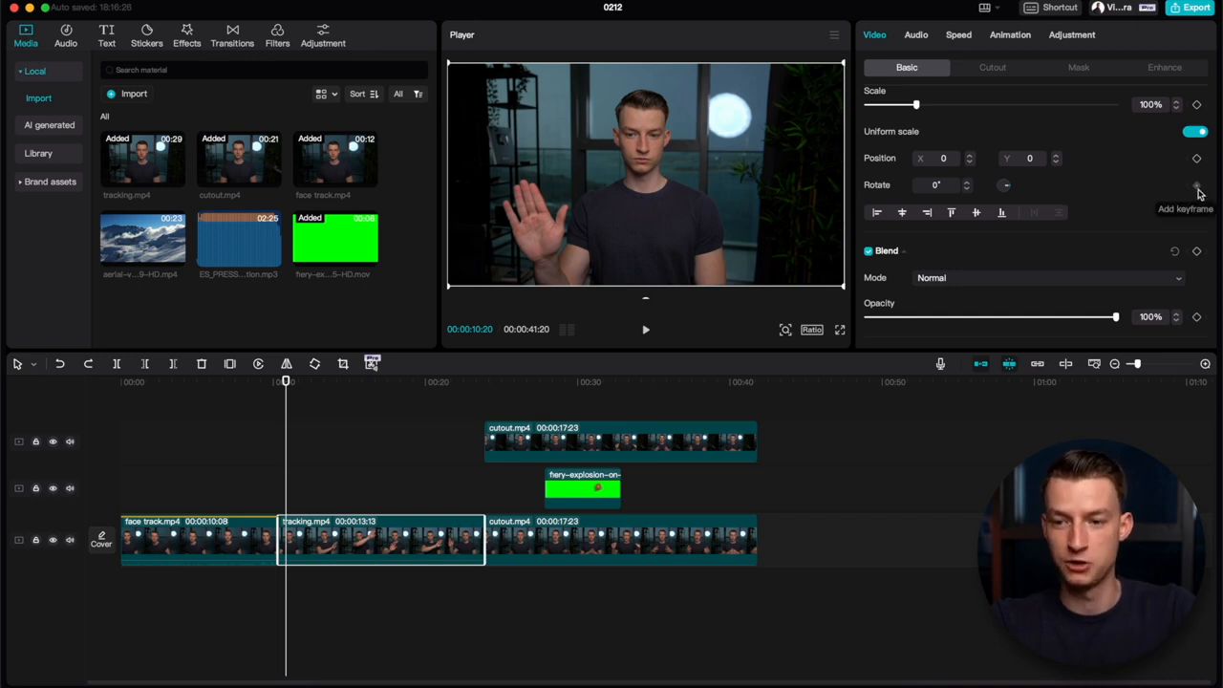
{"action": "mouse_move", "coordinate": [320, 382]}
{"action": "left_mouse_down"}
{"action": "mouse_move", "coordinate": [333, 387]}
{"action": "mouse_move", "coordinate": [299, 393]}
{"action": "left_mouse_up"}
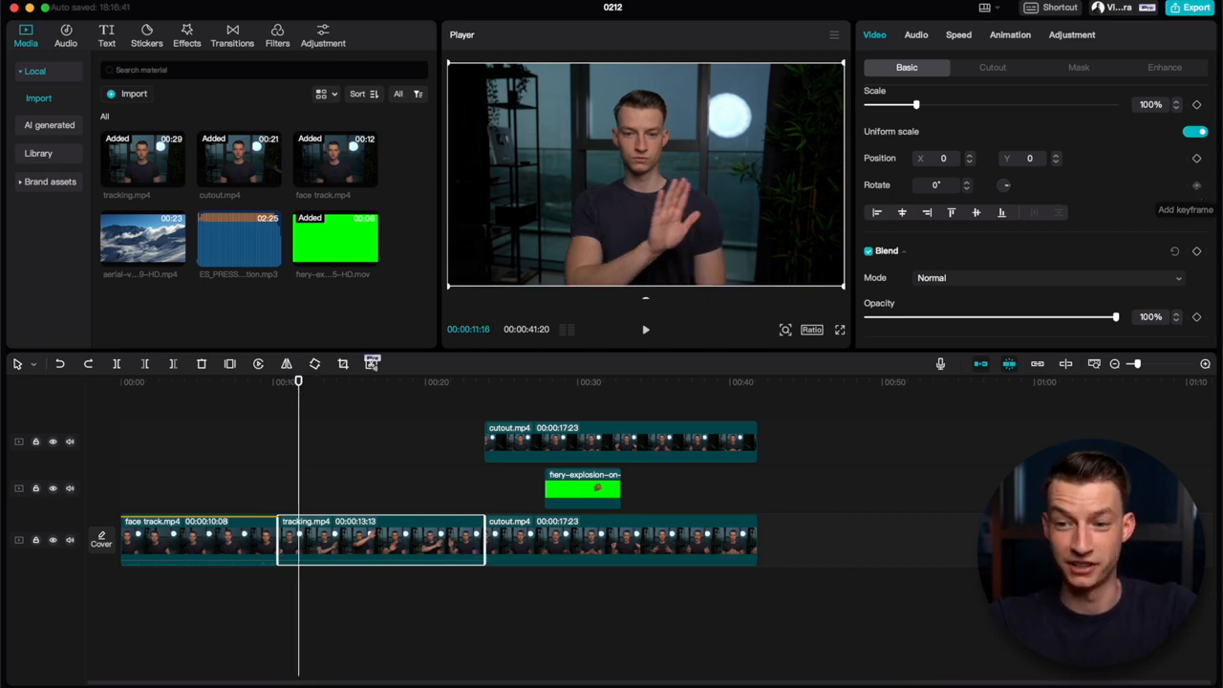
{"action": "left_click", "coordinate": [1196, 184]}
Step: Set the rotation of tracking.mp4 to -360° at 00:00:17:03 and play back the spin
{"action": "left_click_drag", "start_coordinate": [299, 380], "coordinate": [381, 383]}
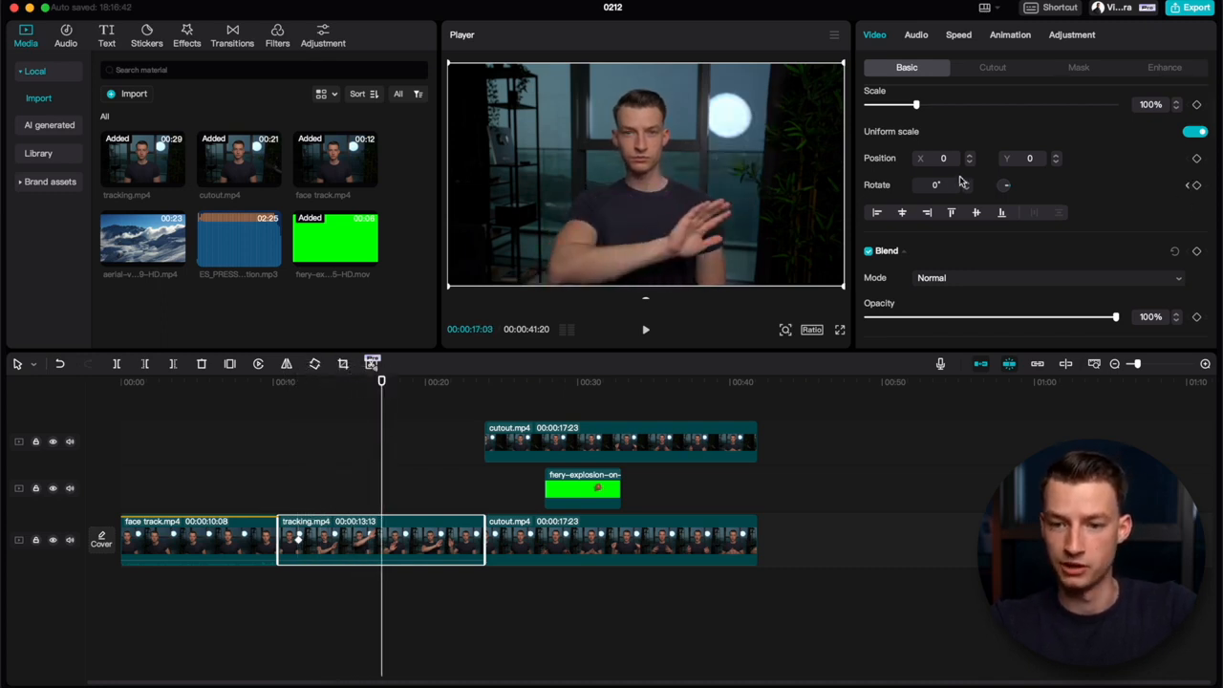
{"action": "left_click_drag", "start_coordinate": [1003, 187], "coordinate": [1026, 188]}
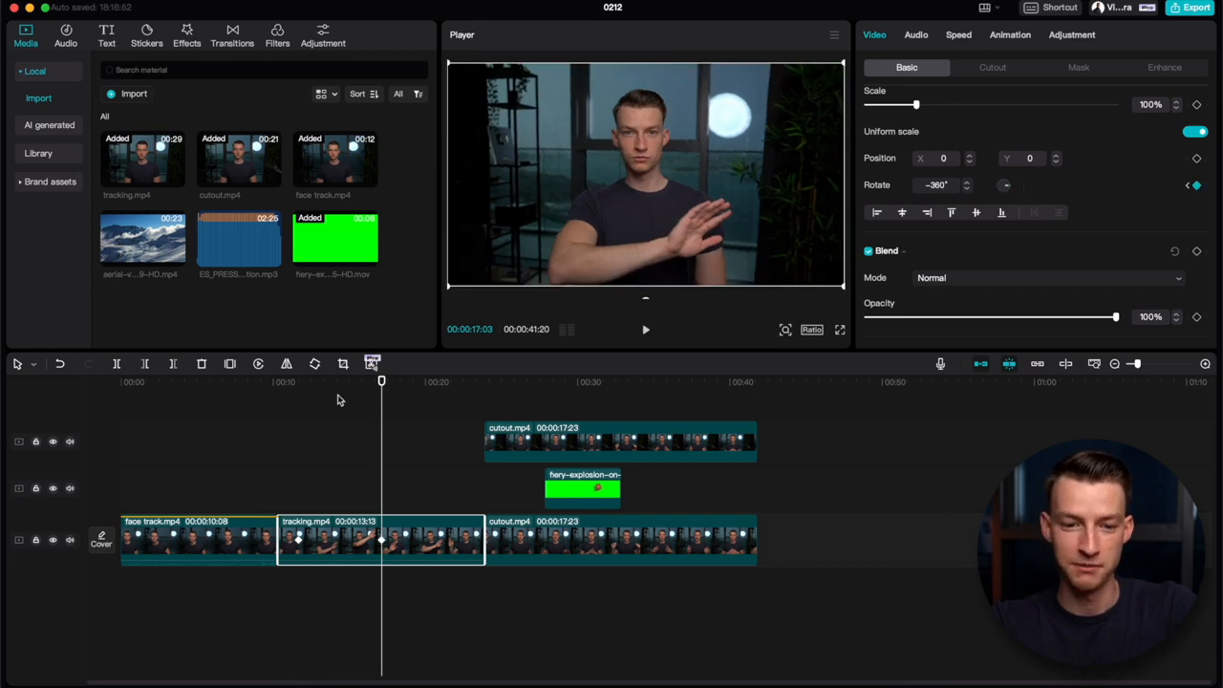
{"action": "left_click", "coordinate": [304, 383]}
{"action": "key", "text": "space"}
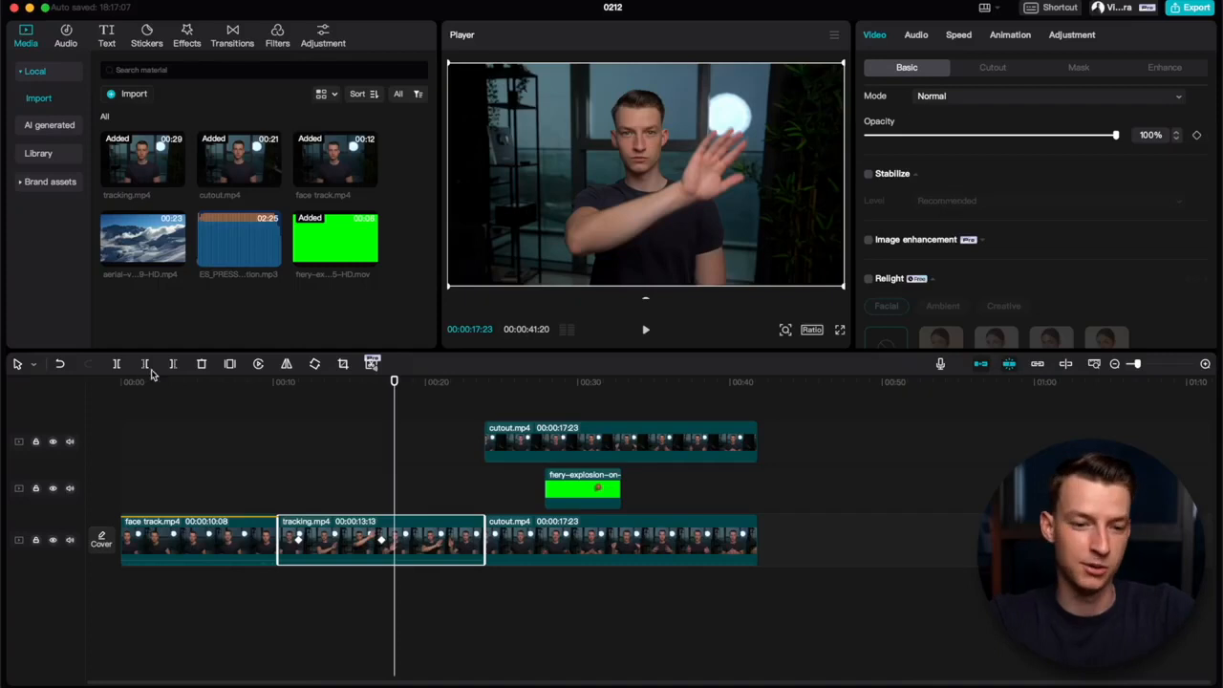
Step: Set the opacity of face track.mp4 to 0% at the timeline's start and add an opacity keyframe there
{"action": "left_click", "coordinate": [123, 382]}
{"action": "left_click", "coordinate": [198, 549]}
{"action": "left_click_drag", "start_coordinate": [883, 142], "coordinate": [867, 139]}
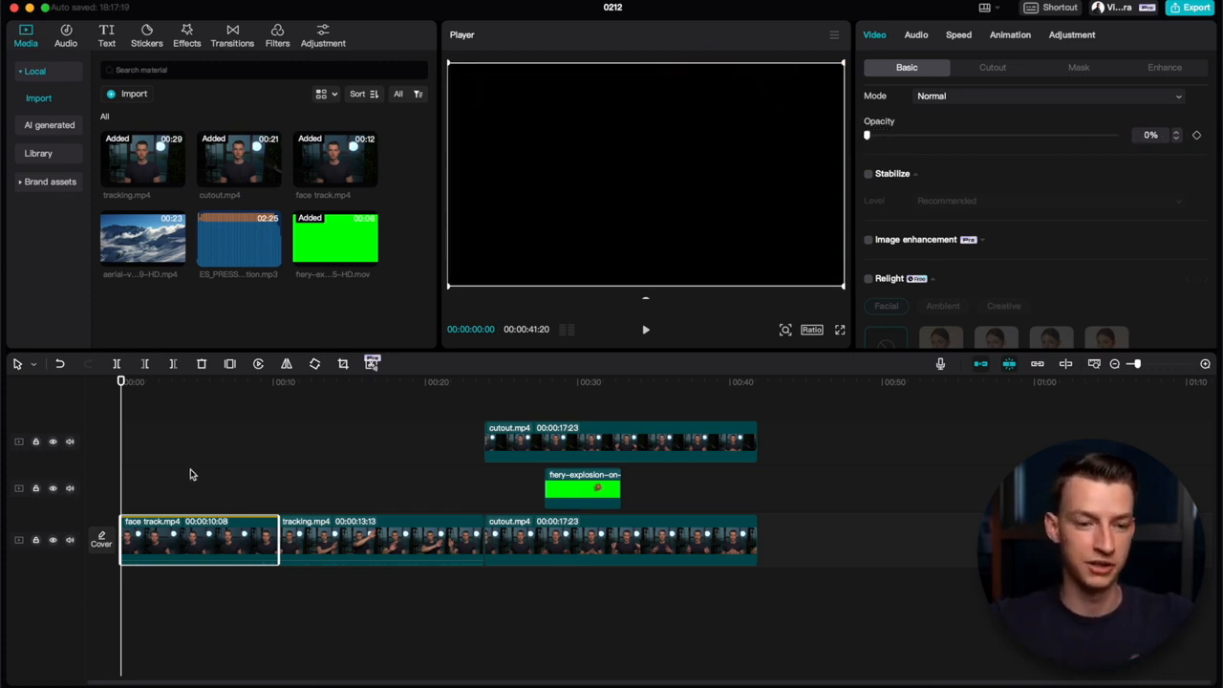
{"action": "left_click", "coordinate": [1200, 139]}
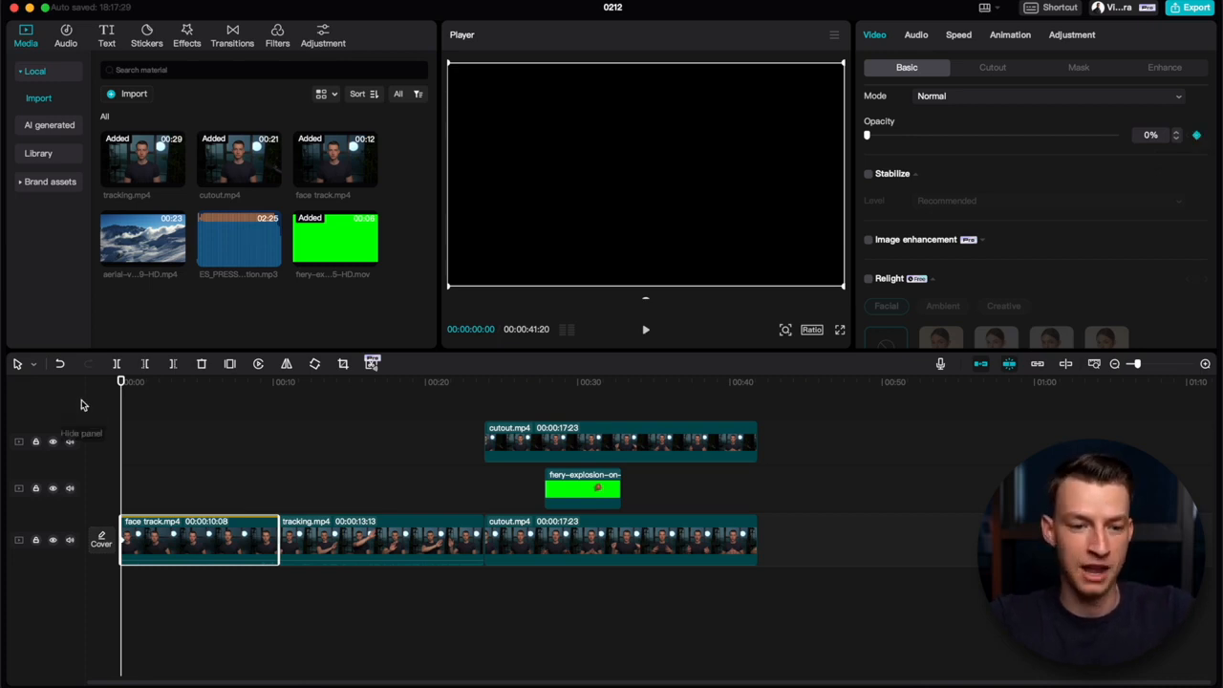
Step: Set the opacity of face track.mp4 to 100% at 00:00:04:09 and play back the fade-in from the start
{"action": "left_click_drag", "start_coordinate": [122, 382], "coordinate": [187, 385]}
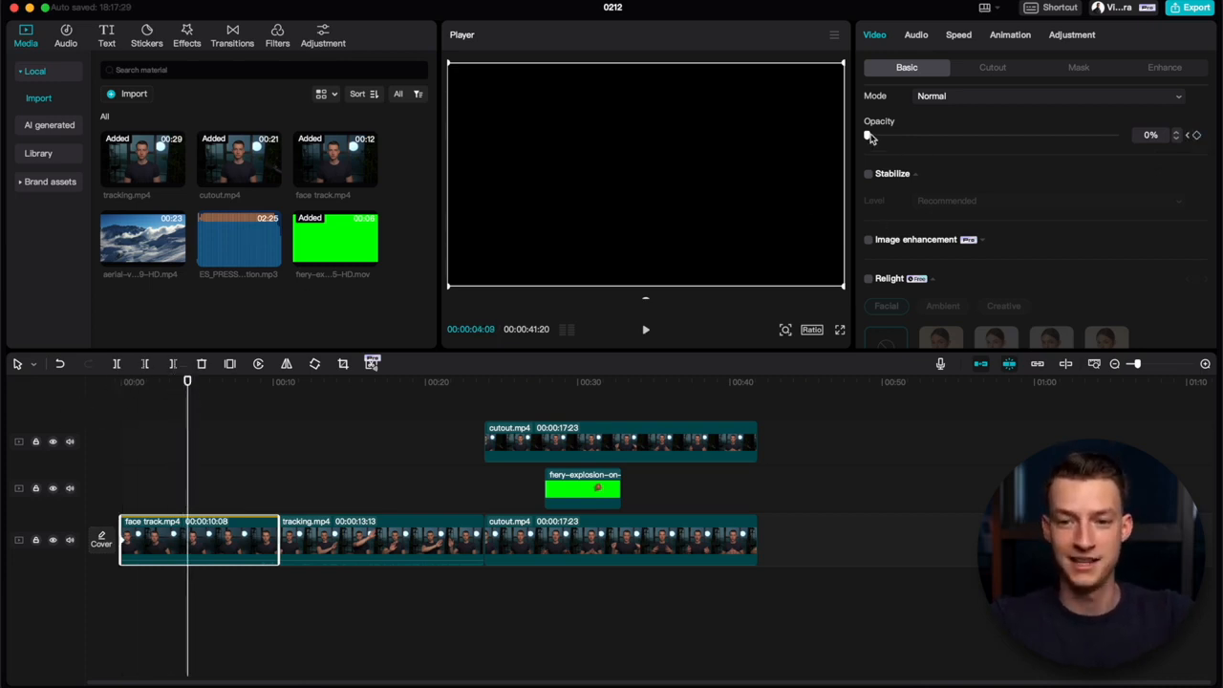
{"action": "left_click_drag", "start_coordinate": [868, 136], "coordinate": [1114, 135]}
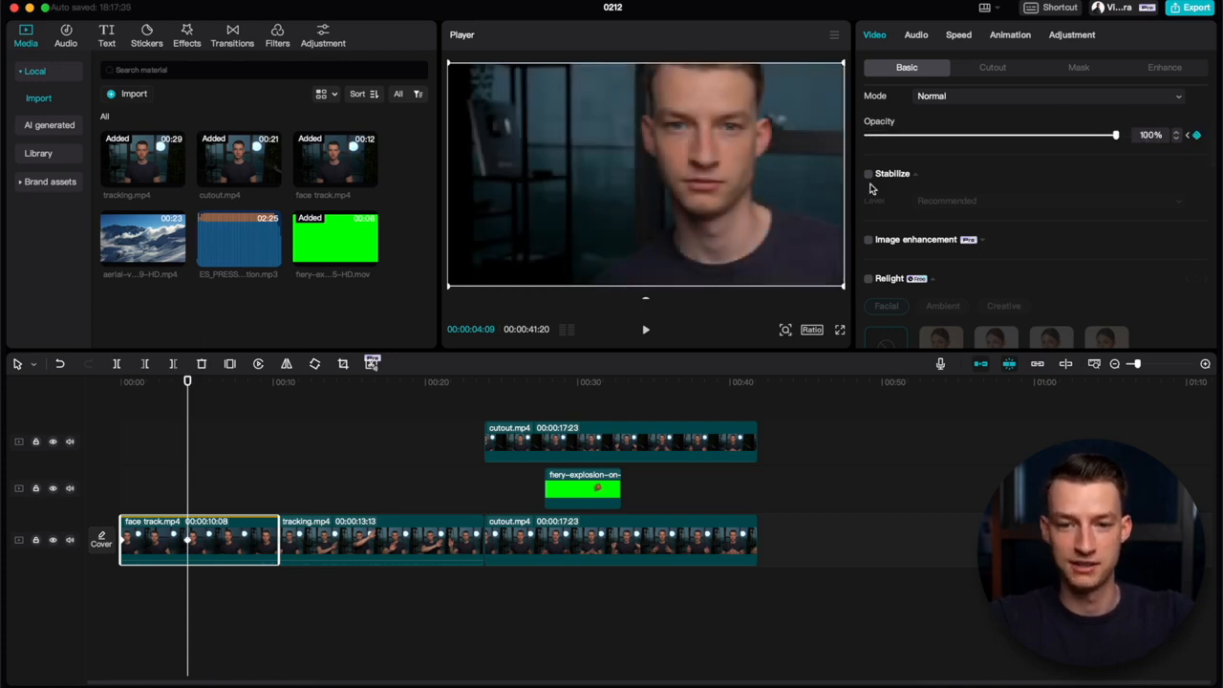
{"action": "left_click", "coordinate": [125, 382]}
{"action": "key", "text": "space"}
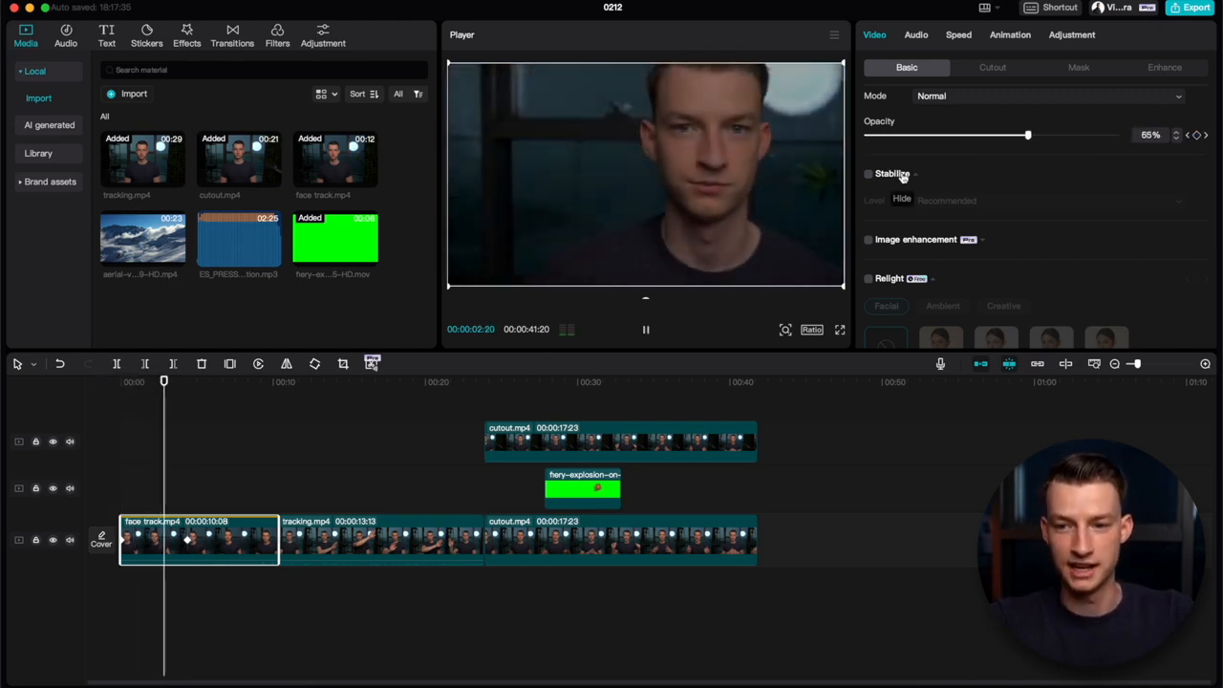
{"action": "key", "text": "space"}
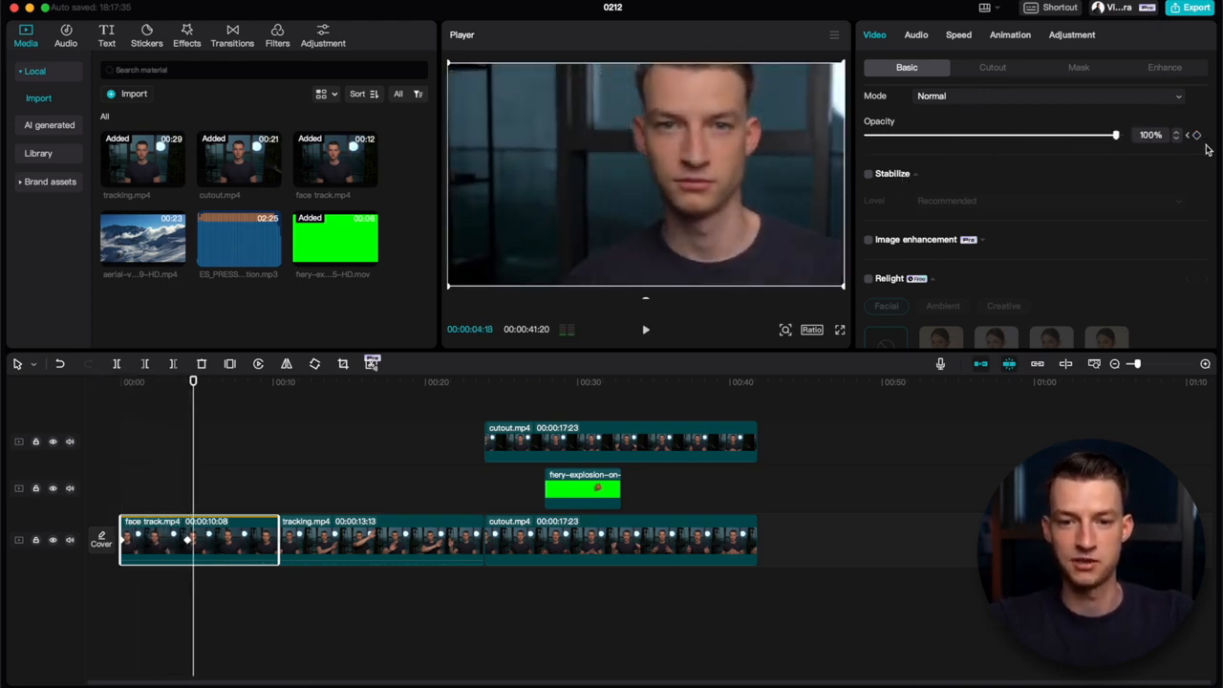